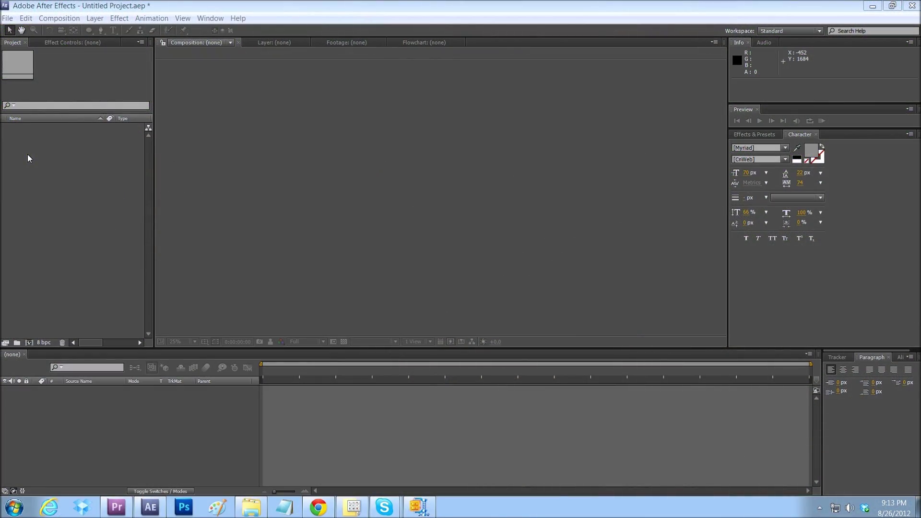
double_click(49, 166)
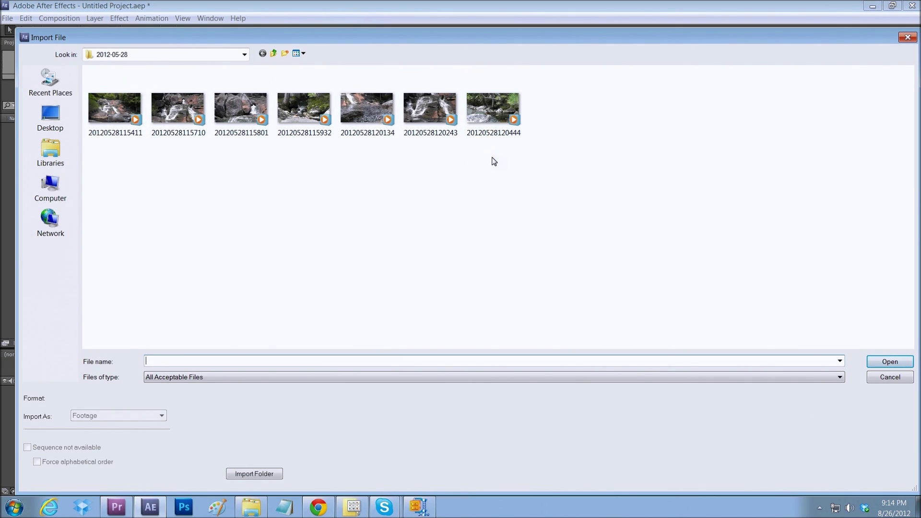
double_click(490, 119)
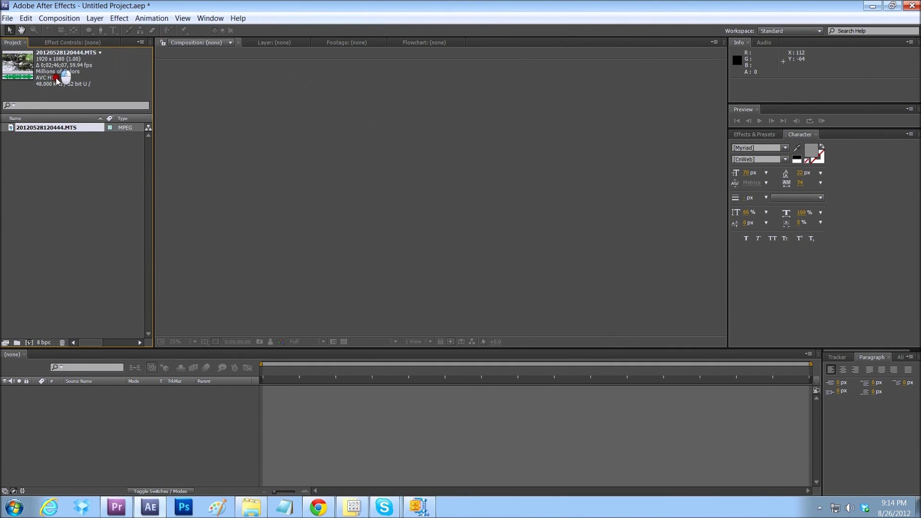
left_click_drag(26, 67, 76, 420)
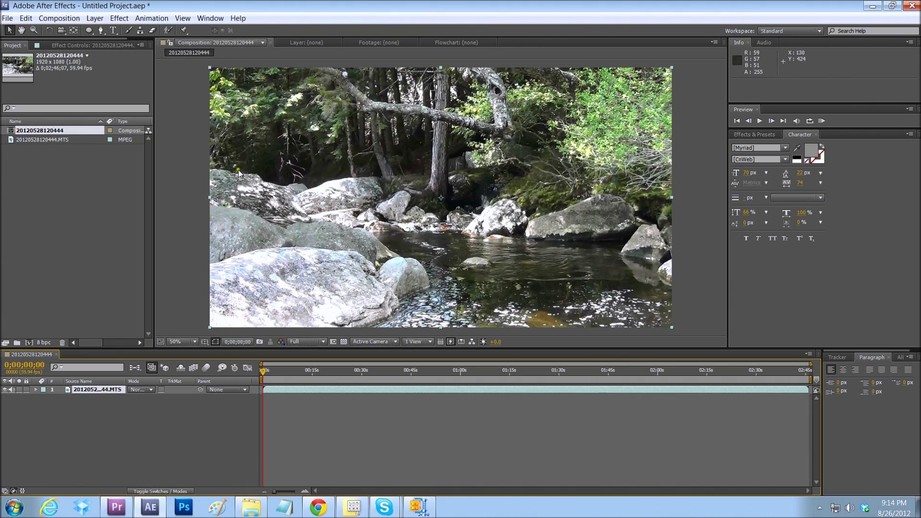
Step: Accept the 1920x1080, 59.94 fps composition settings unchanged and scrub through the clip
left_click(58, 20)
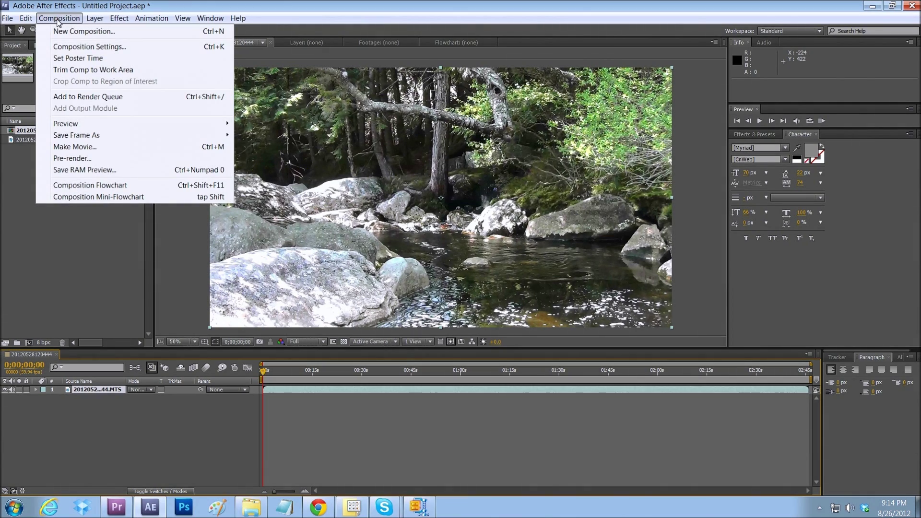
left_click(91, 47)
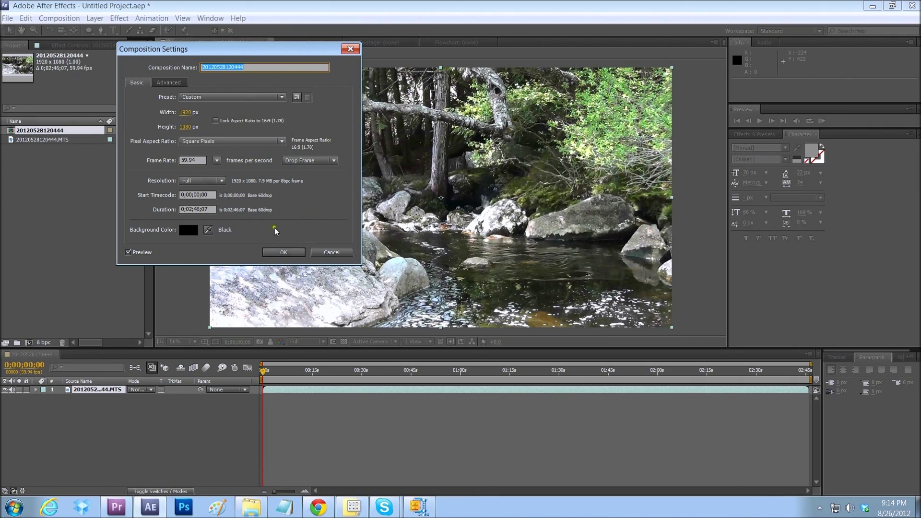
left_click(279, 252)
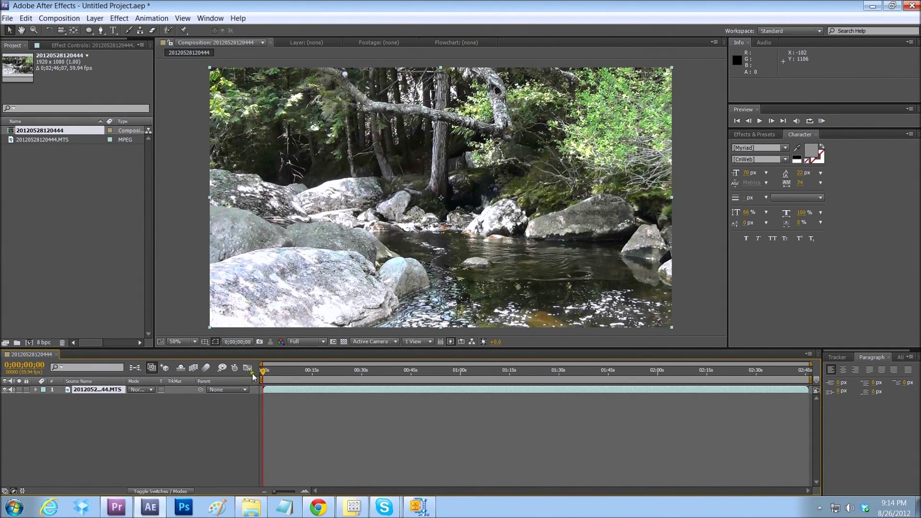
left_click_drag(265, 375, 364, 376)
Step: Set the work area from 0;00;45;11 to about 0;01;17 and trim the comp to it
left_click_drag(262, 379, 410, 389)
left_click_drag(810, 379, 520, 381)
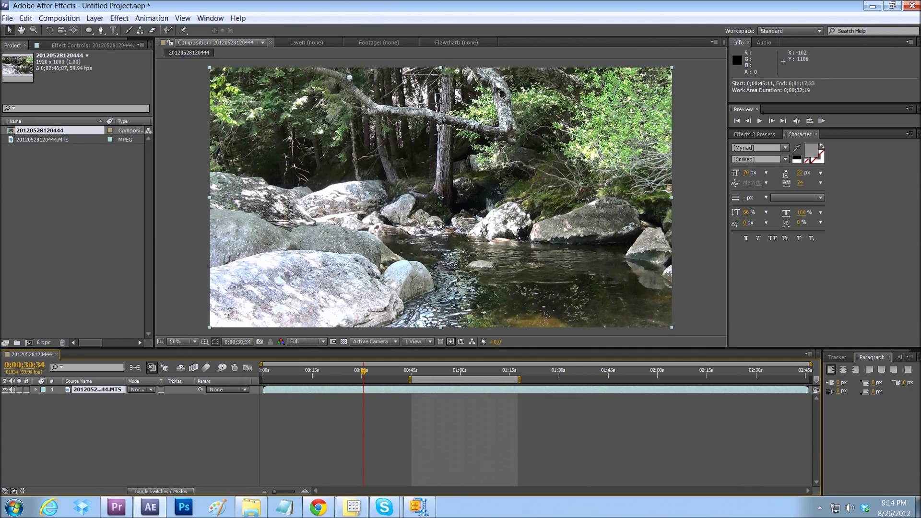
right_click(438, 379)
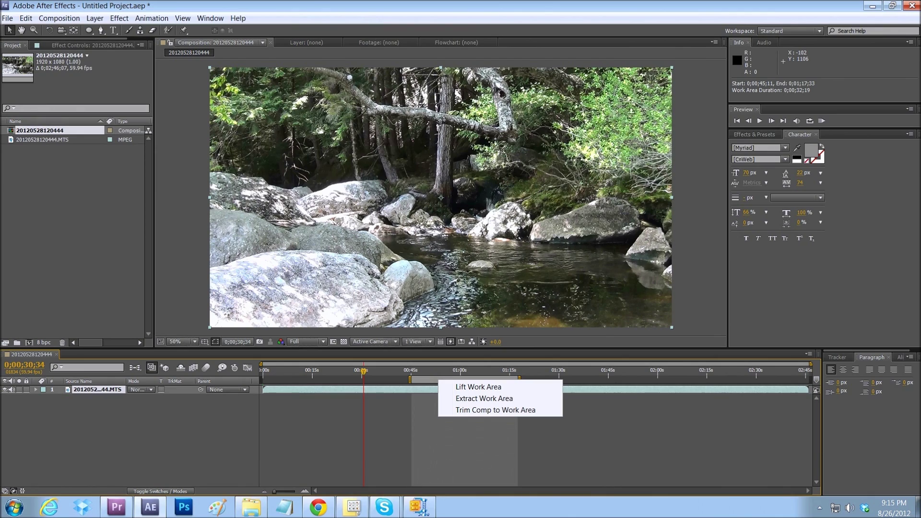
left_click(465, 410)
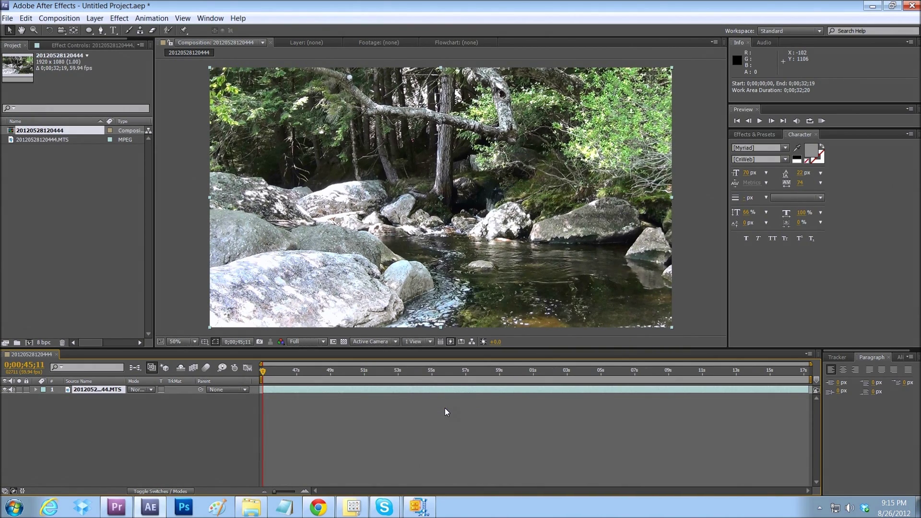
Step: Check Composition Settings to confirm the trimmed 0;00;32;19 duration
left_click(59, 18)
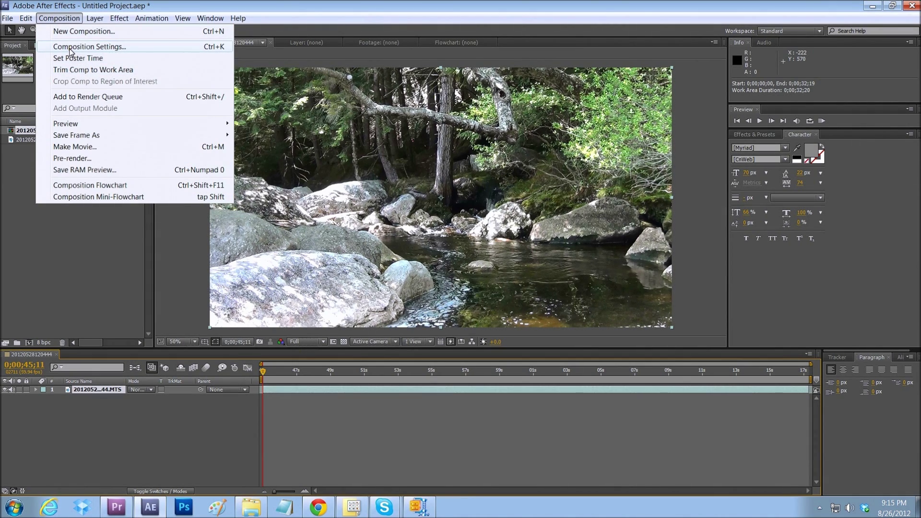
left_click(71, 47)
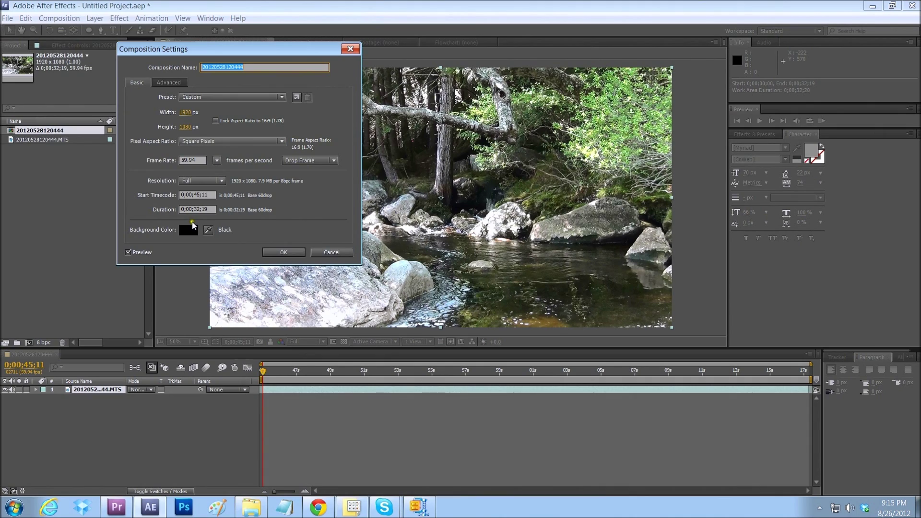
left_click(283, 252)
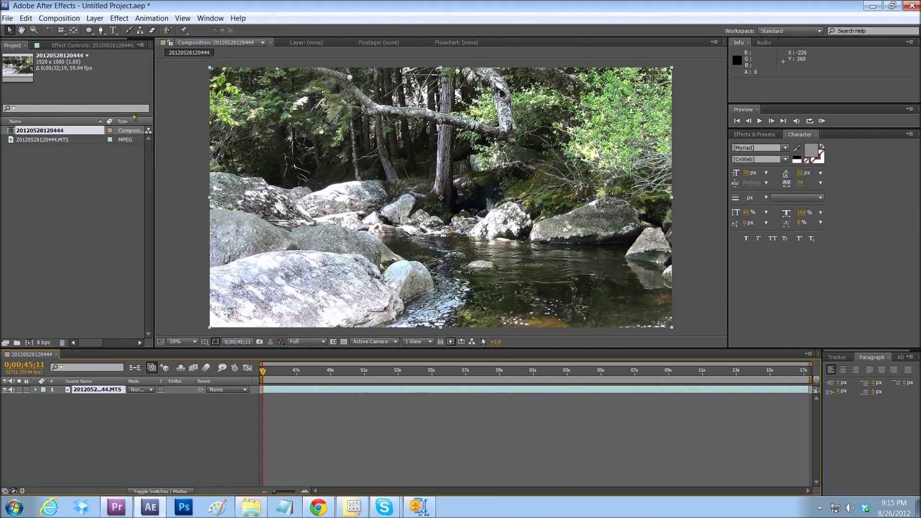
Step: Apply Brightness & Contrast to the clip and lower Brightness to -17.0
left_click(118, 18)
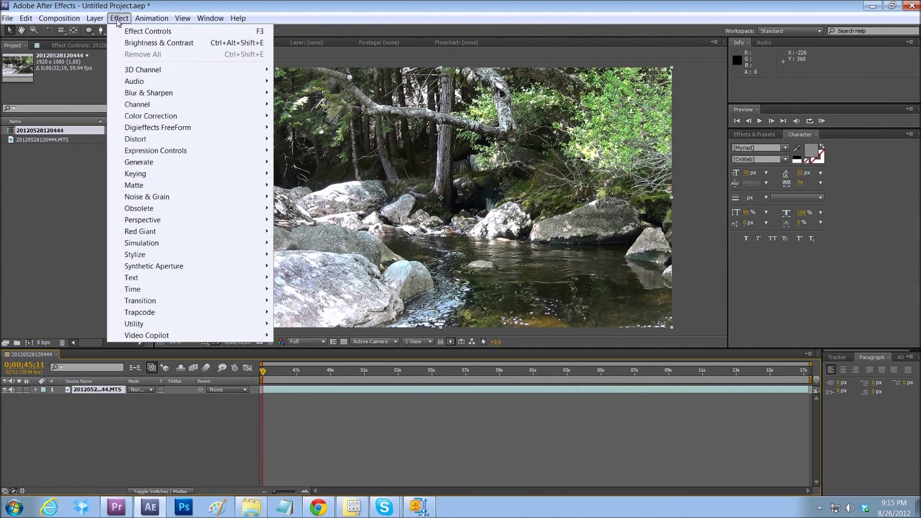
mouse_move(151, 116)
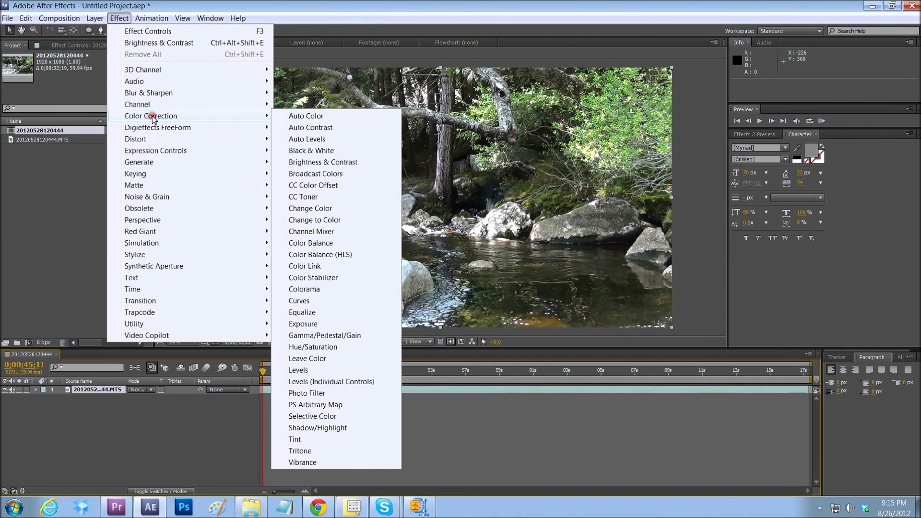
left_click(303, 163)
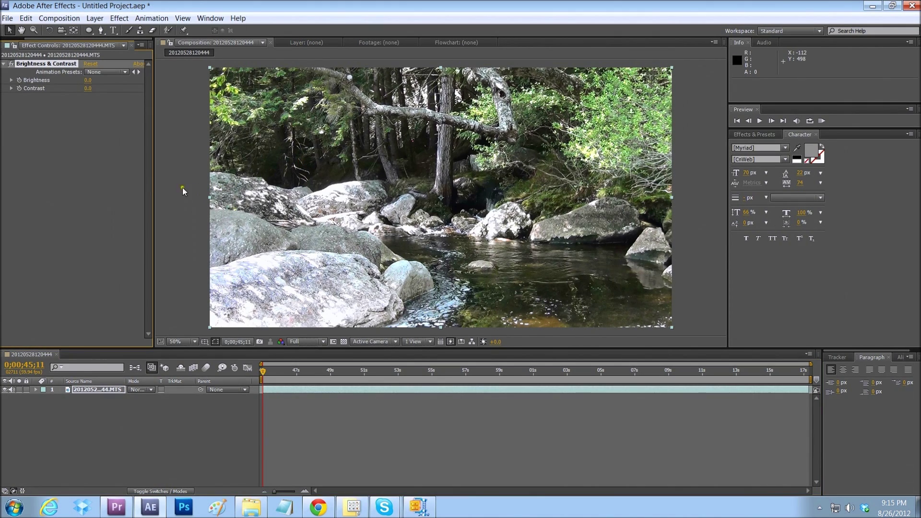
left_click_drag(87, 80, 95, 88)
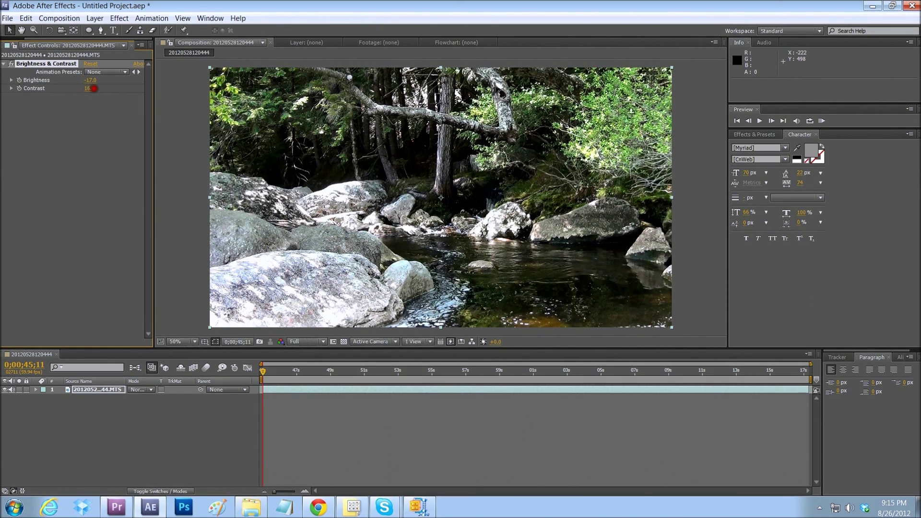
Step: Add the composition to the Render Queue and open its output module settings
left_click(12, 39)
left_click(12, 45)
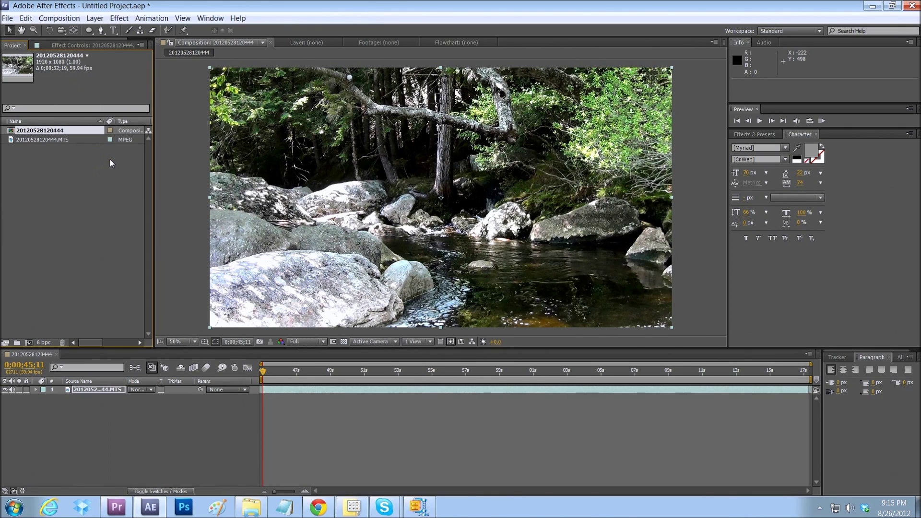
left_click(56, 19)
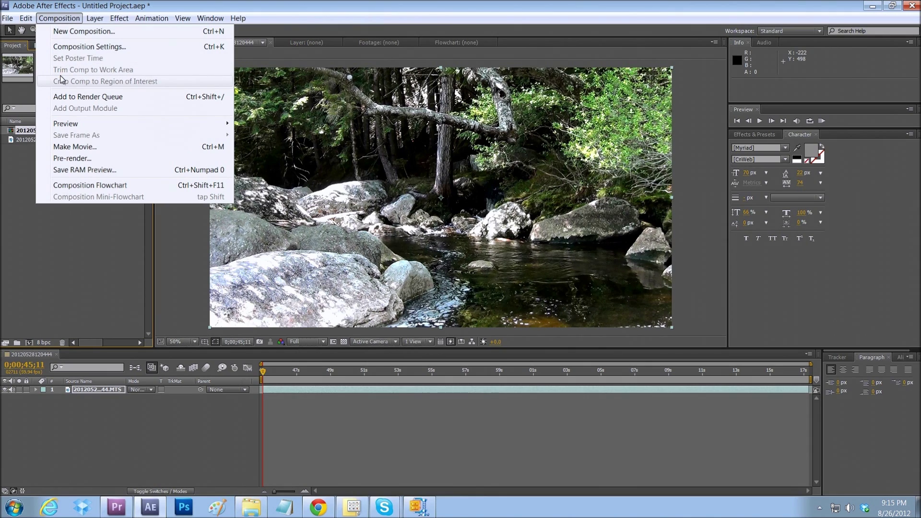
left_click(72, 96)
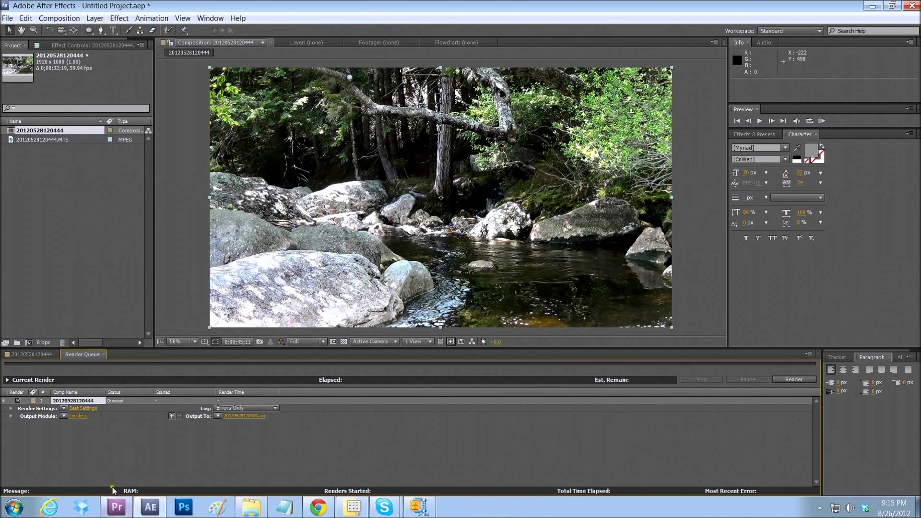
left_click(75, 416)
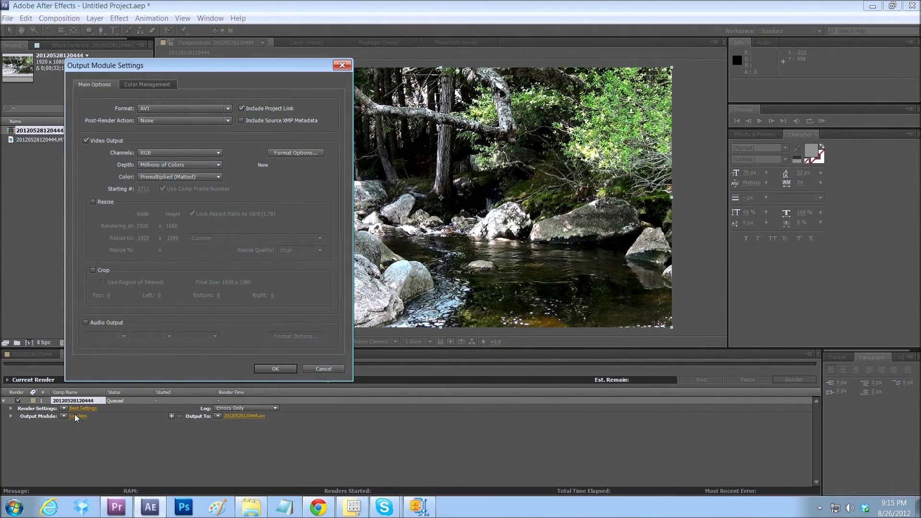
Step: Set the output format to QuickTime with H.264 at quality 100, and enable audio output
left_click(155, 108)
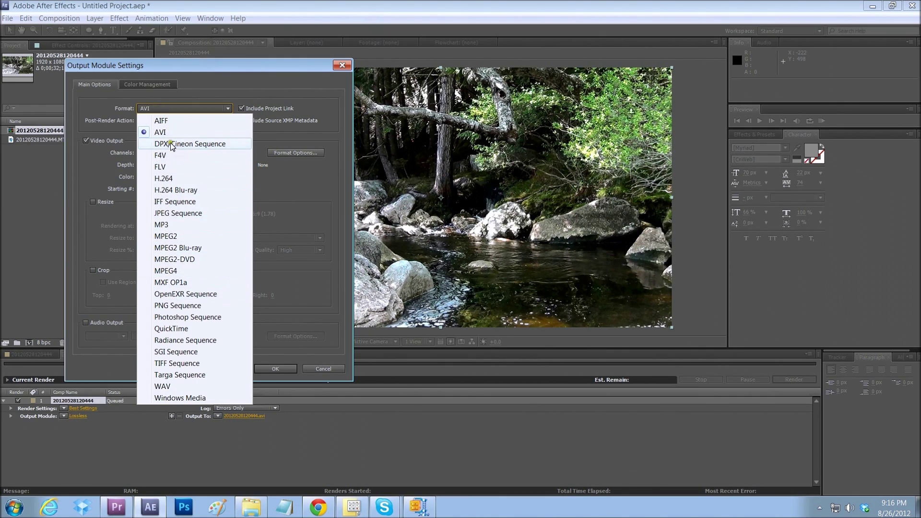
left_click(171, 330)
left_click(163, 111)
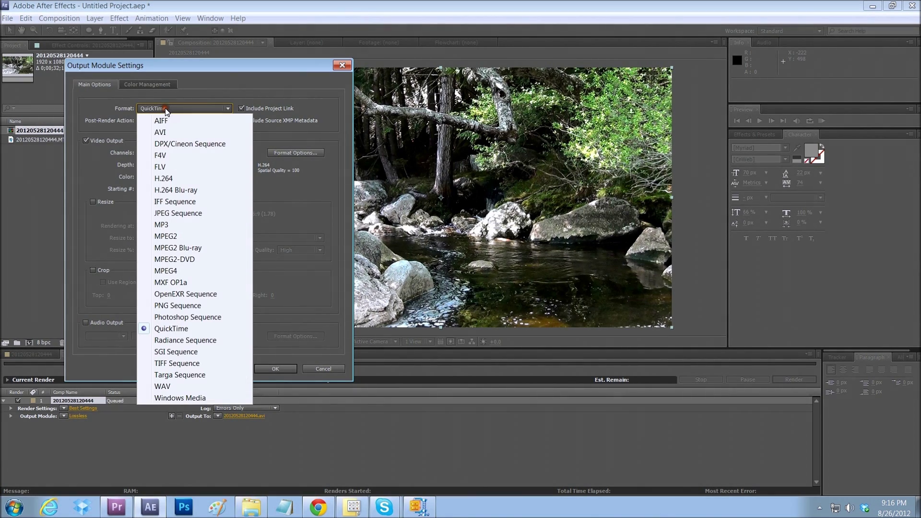
left_click(165, 109)
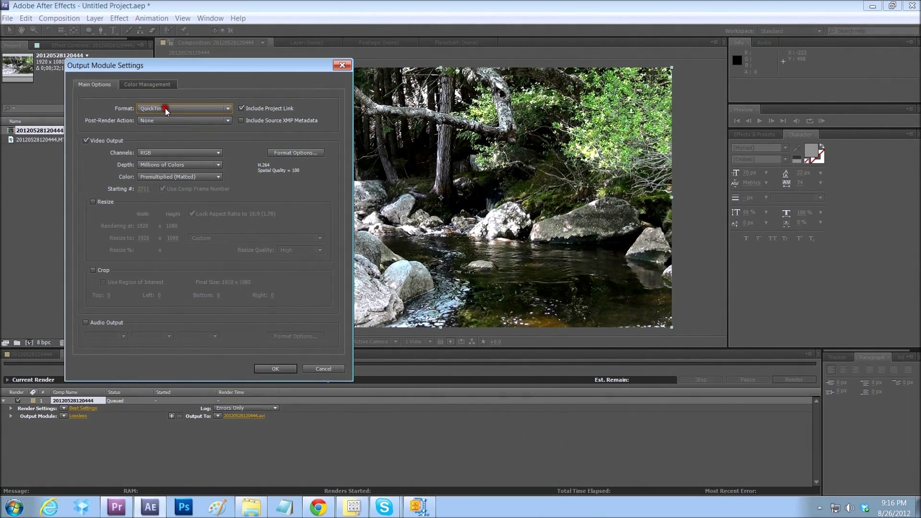
left_click(285, 154)
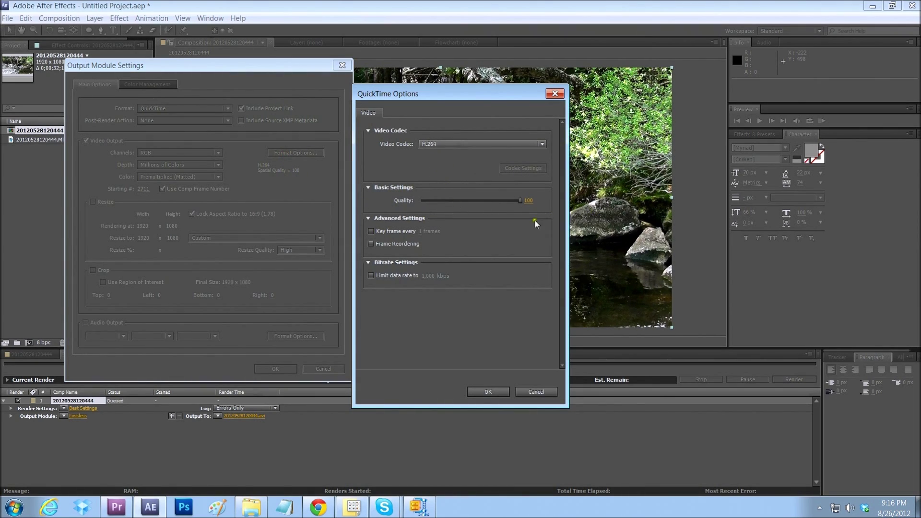
left_click(485, 392)
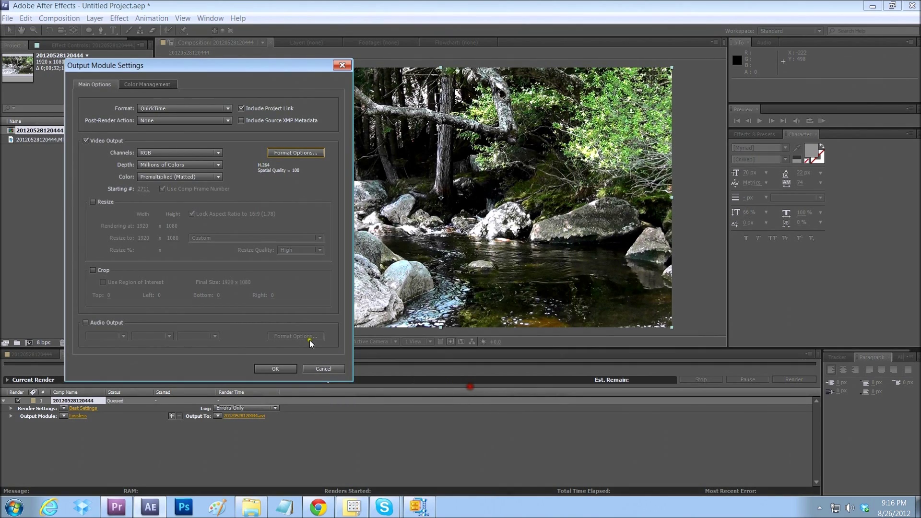
left_click(86, 322)
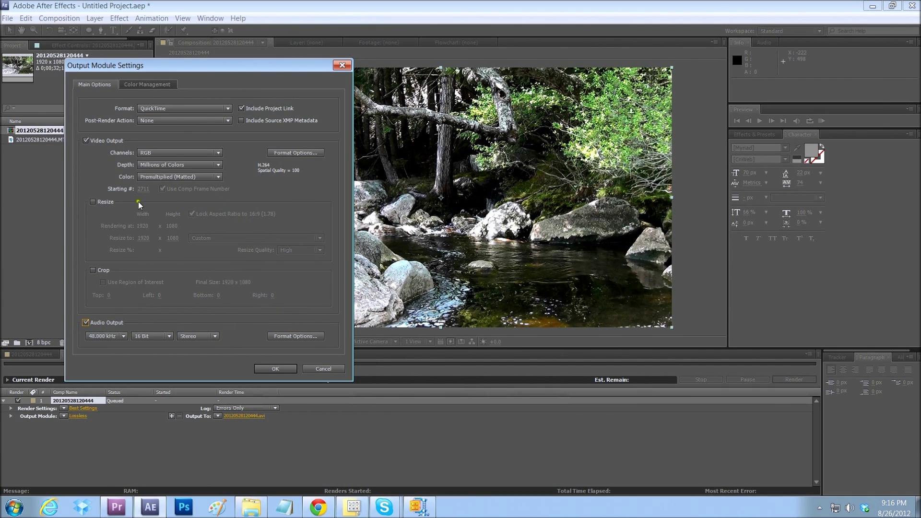
Step: Keep the output at full 1920x1080 without resizing, confirm the QuickTime settings, and pick the output location
left_click(91, 202)
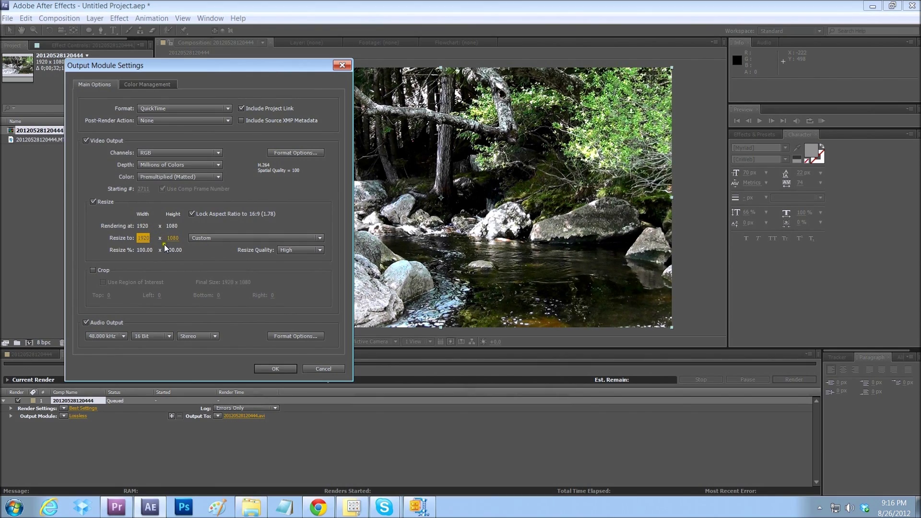
left_click(93, 201)
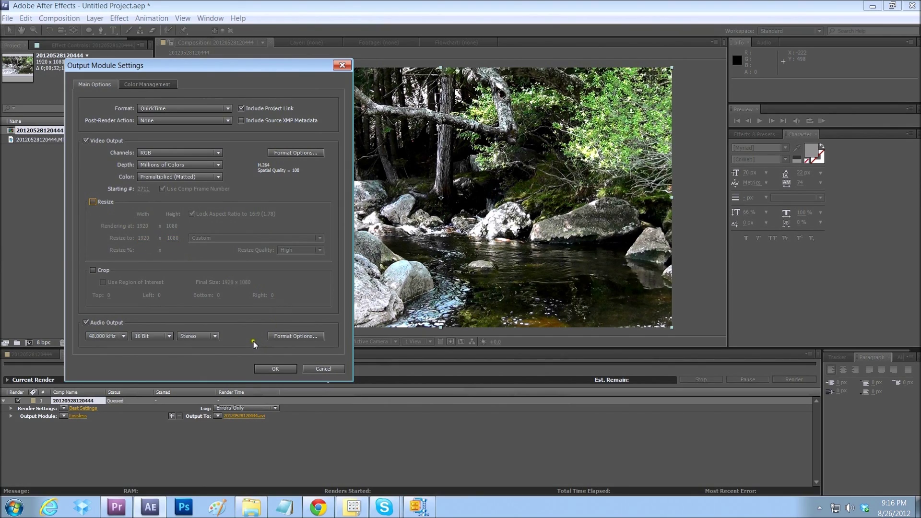
left_click(276, 369)
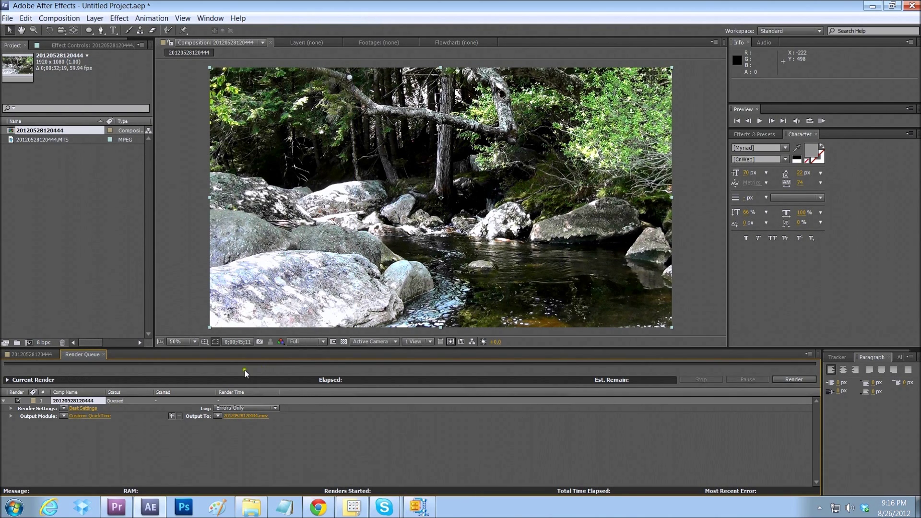
left_click(238, 416)
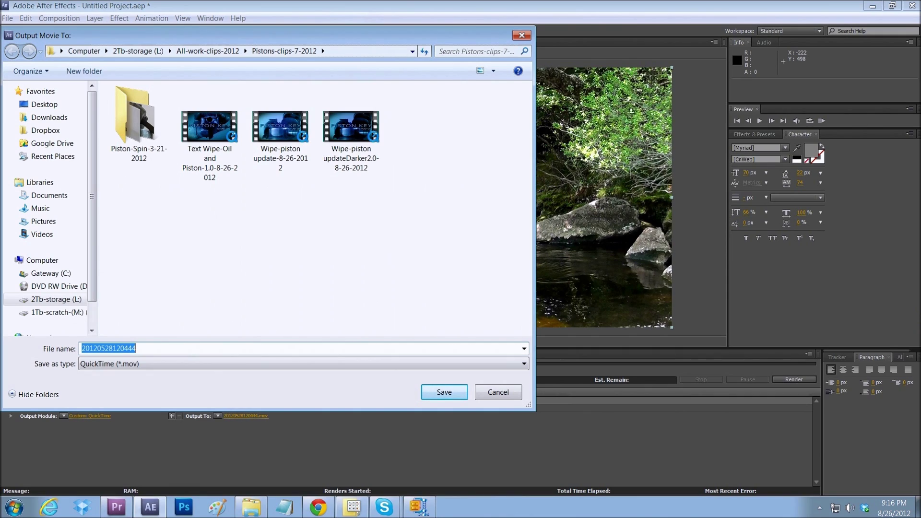
Step: Name the output file 'water' so the render saves as water.mov
type("water")
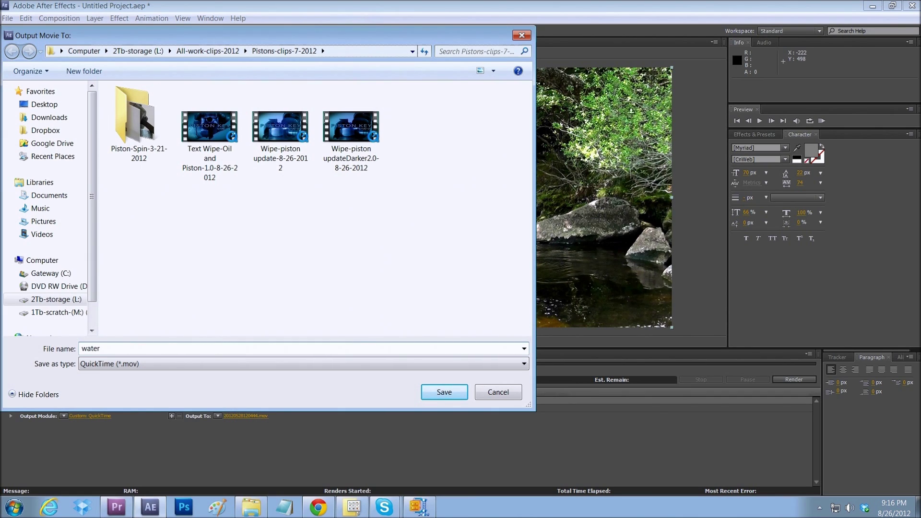
key("Return")
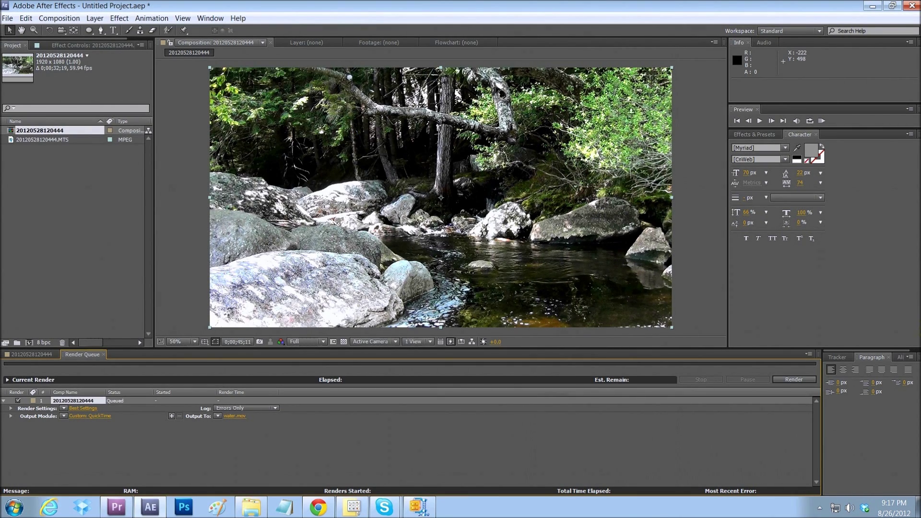